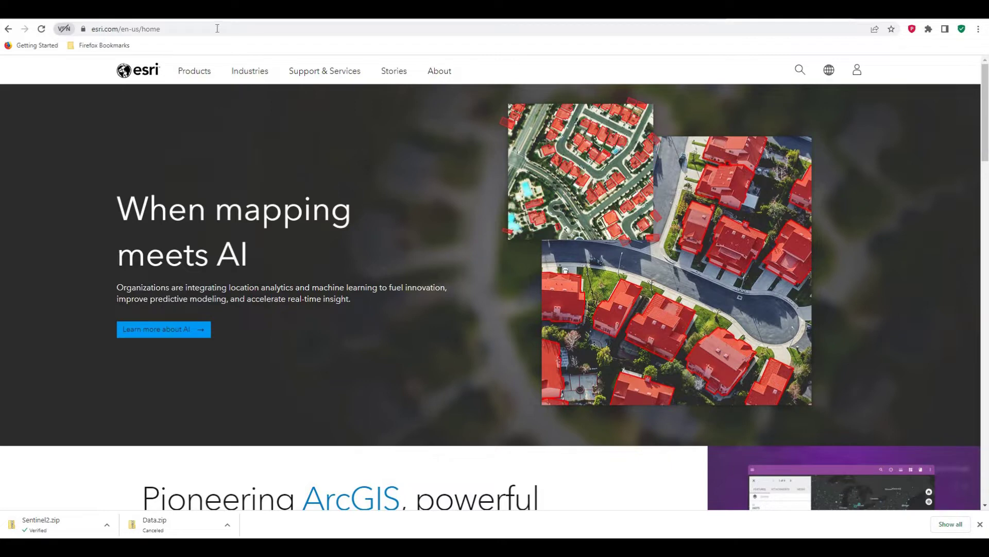
click(980, 524)
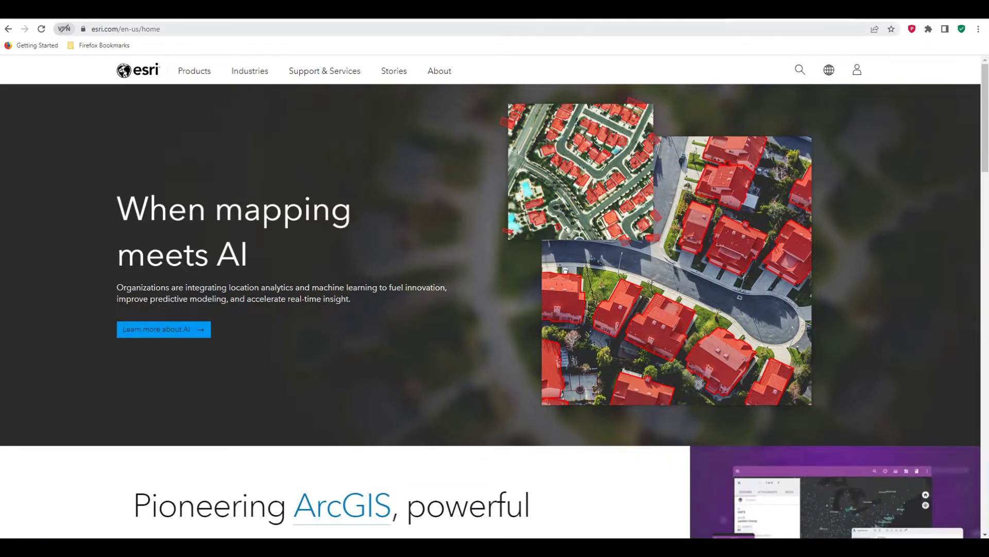
key(ctrl+l)
text(www.)
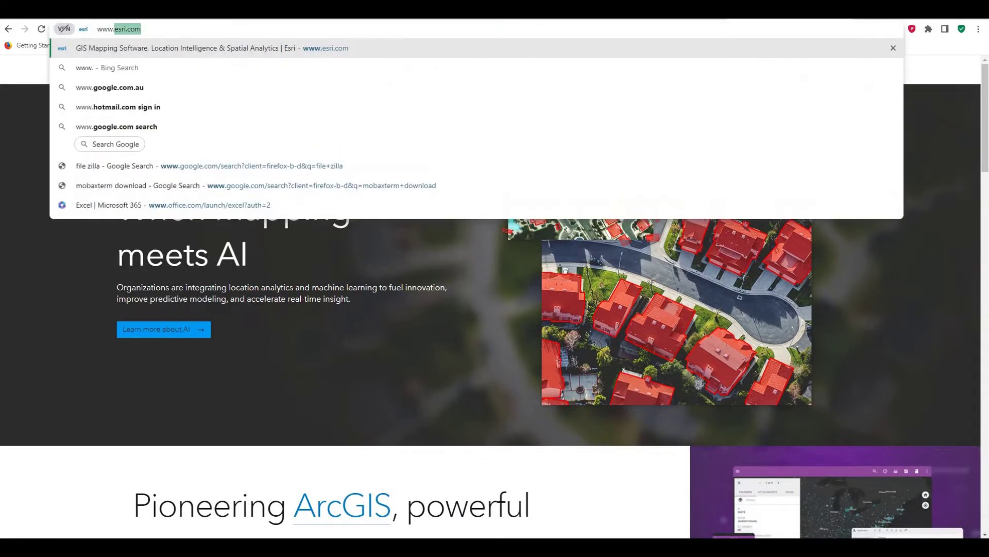
text(esri.com)
key(Return)
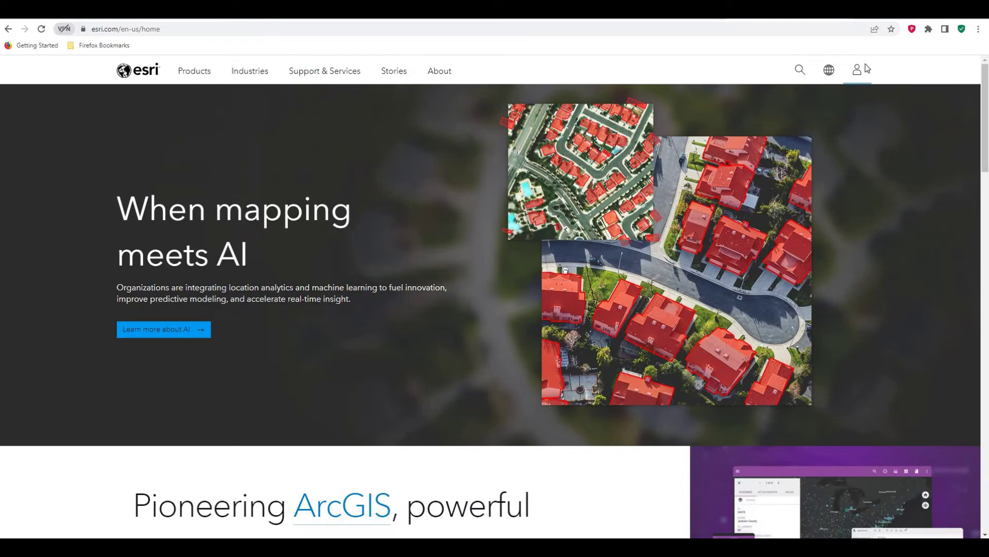
Step: Sign in with the ArcGIS login and open My Esri from the signed-in account
click(865, 65)
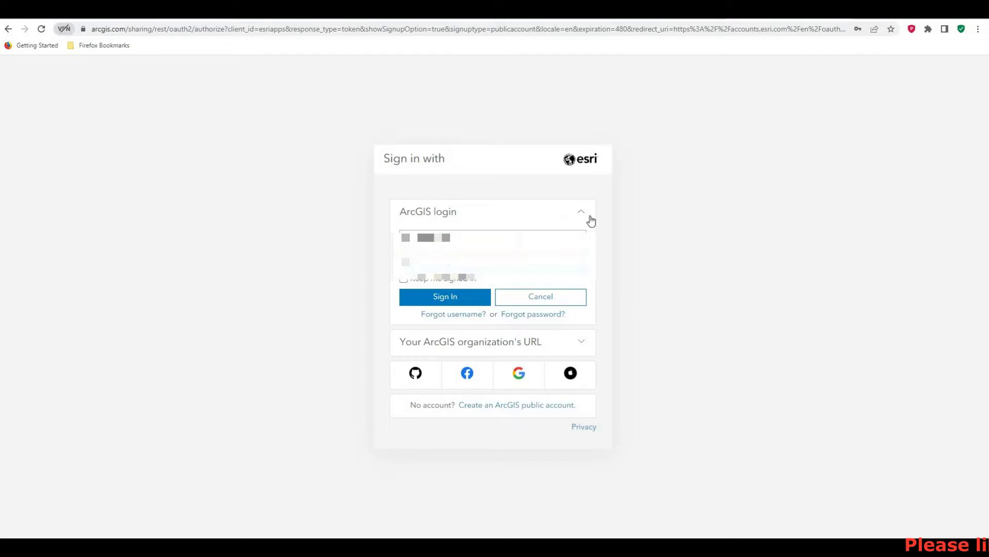
key(Return)
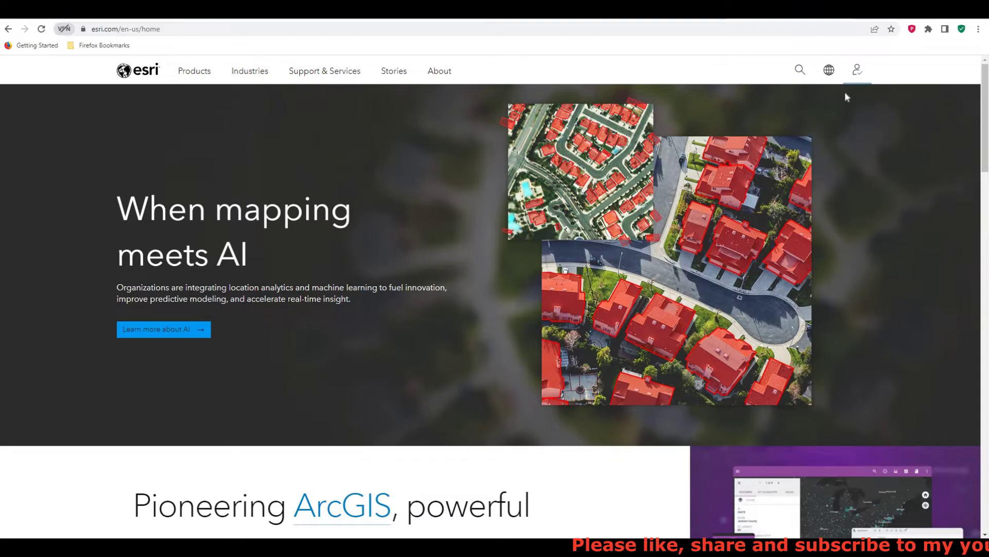
click(857, 70)
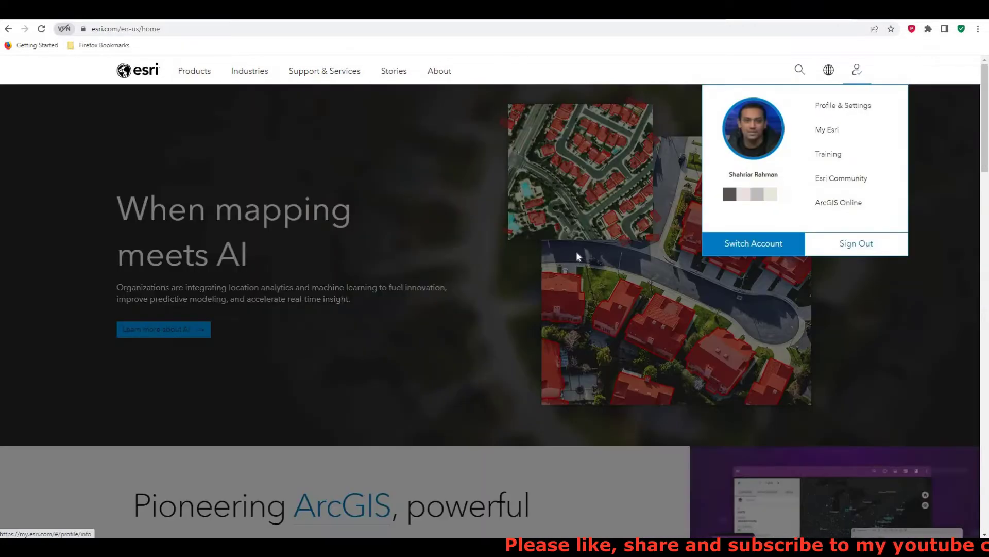
key(Tab)
key(Return)
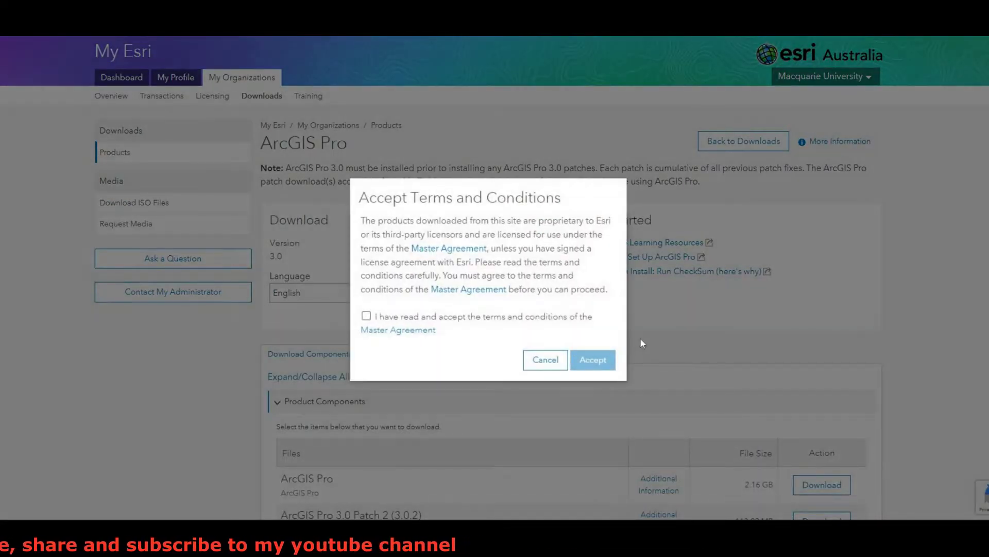
Step: Accept the Master Agreement, then download ArcGIS Pro 3.0 and ArcGIS License Manager 2022.0 (Windows) from the product components
click(366, 316)
click(593, 360)
scroll(322, 214, down, 3)
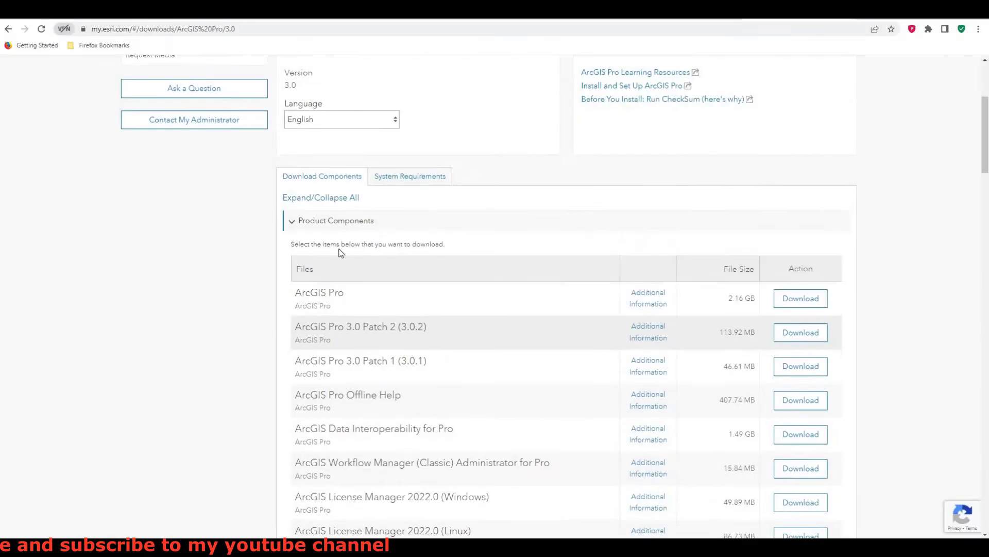
scroll(634, 258, down, 1)
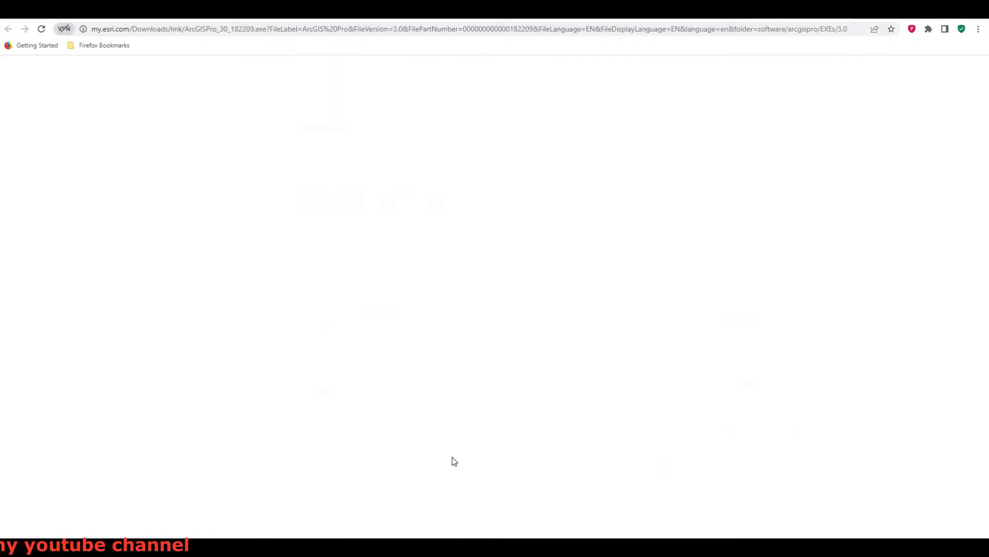
scroll(453, 460, down, 1)
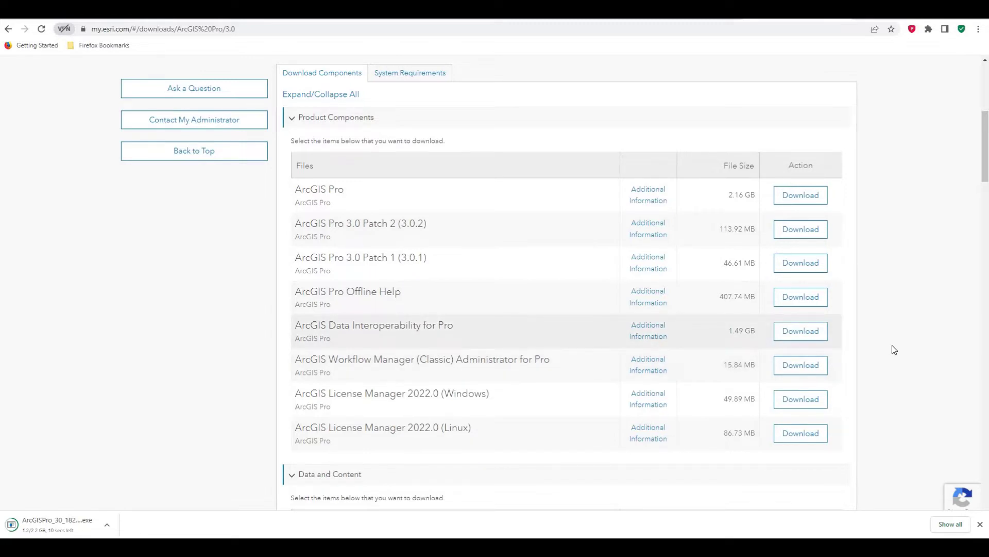
click(815, 330)
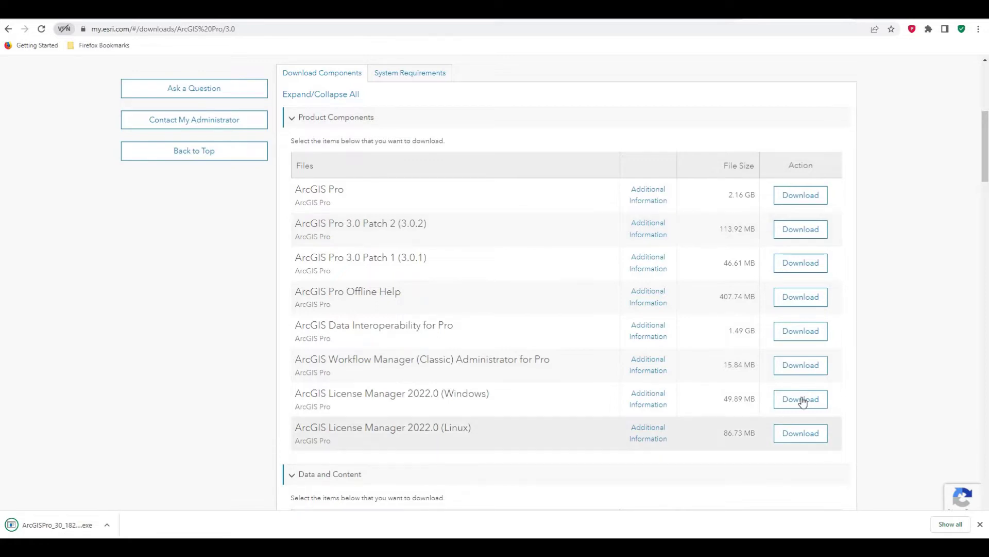
Step: Open Programs and Features and uninstall the existing ArcGIS Pro version, confirming the removal
click(366, 408)
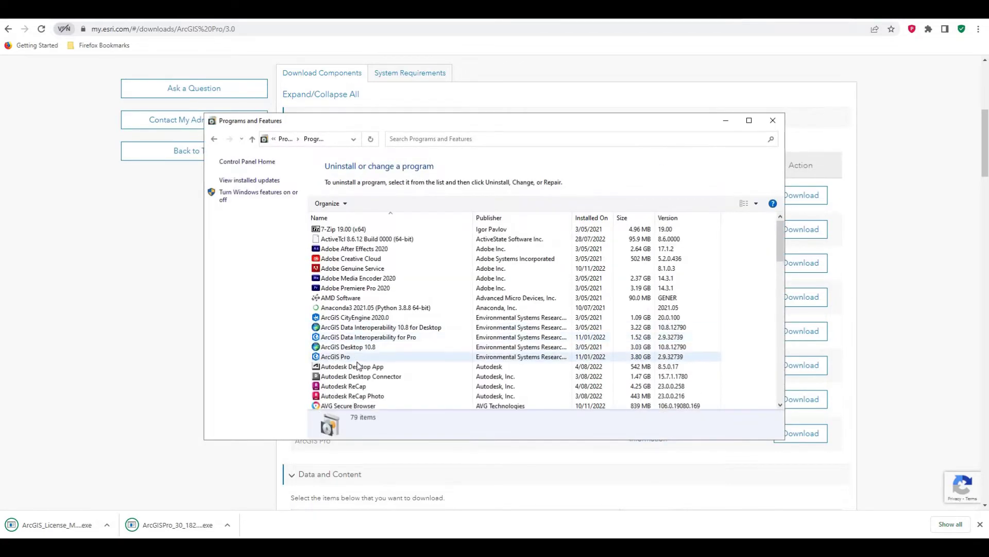
scroll(355, 287, down, 3)
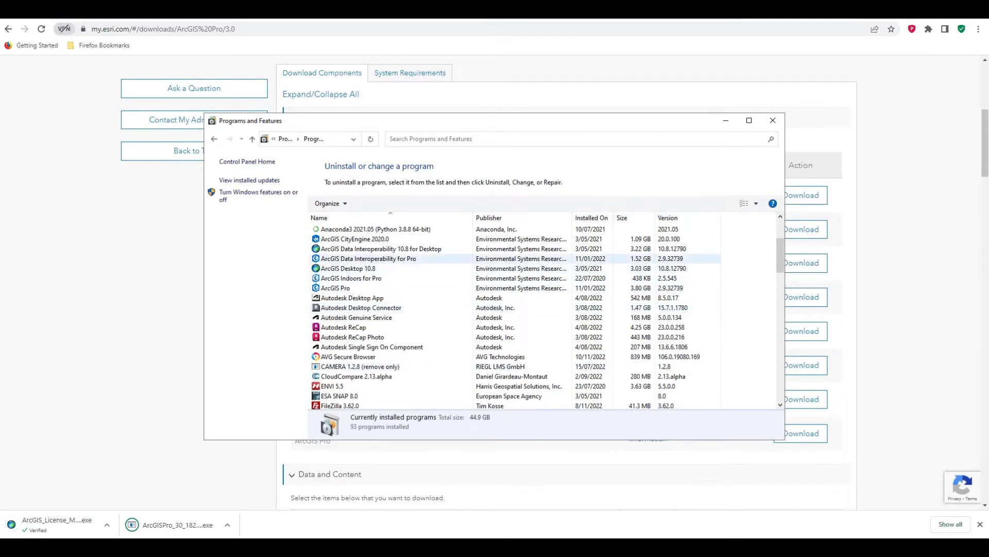
right_click(342, 288)
click(371, 295)
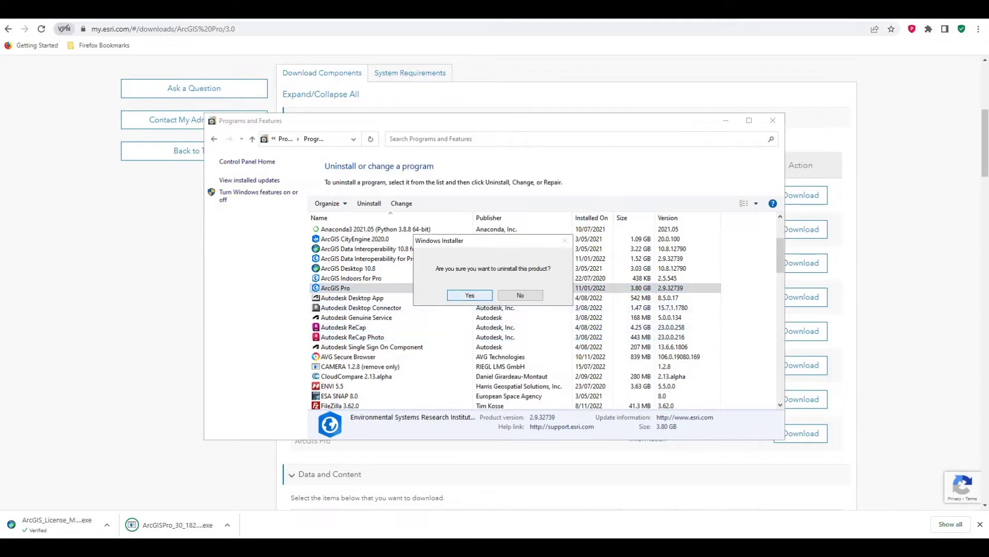
key(Return)
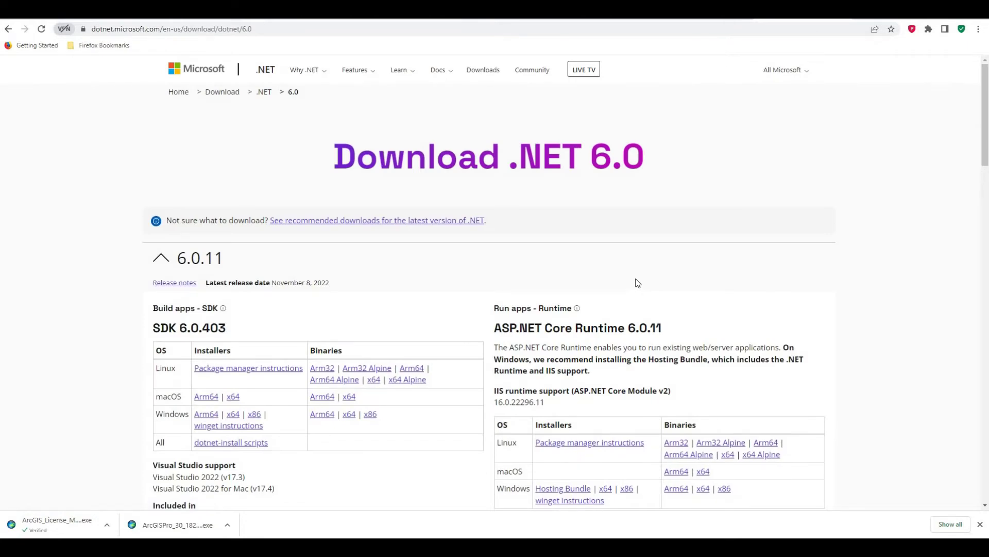
Step: Download the Windows x64 installer of .NET Desktop Runtime 6.0.11 from the .NET 6.0 page
scroll(639, 271, down, 2)
scroll(641, 268, down, 3)
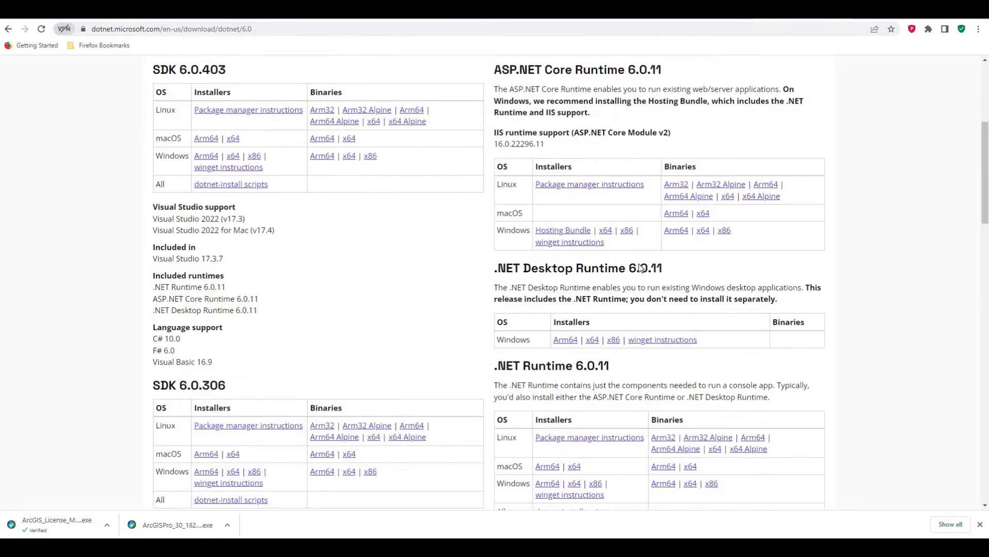
scroll(619, 281, down, 1)
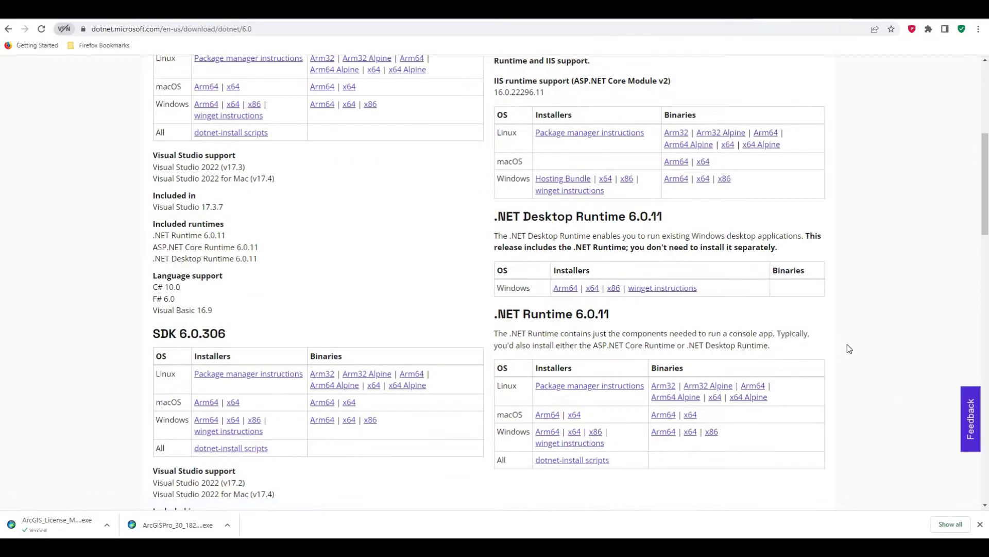
scroll(847, 342, down, 1)
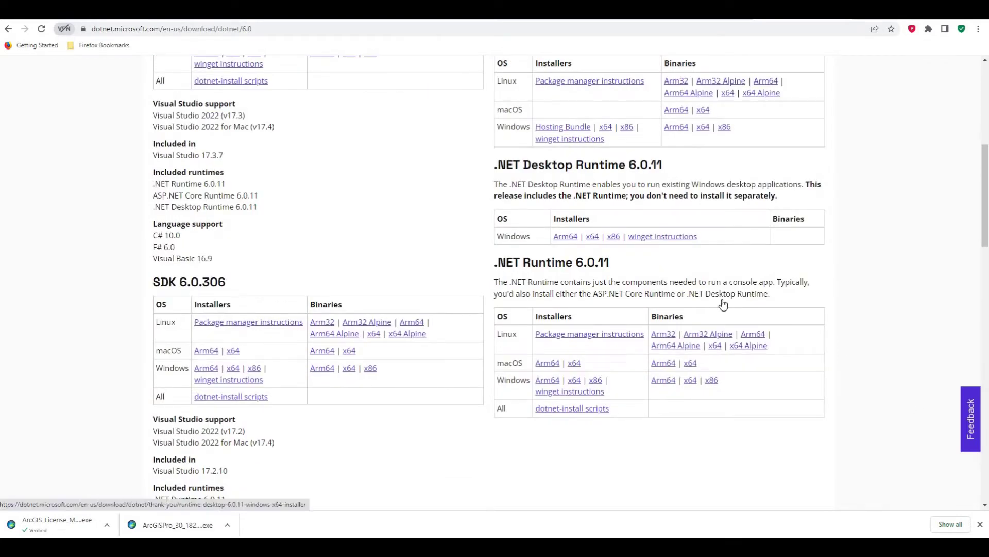
scroll(511, 150, down, 1)
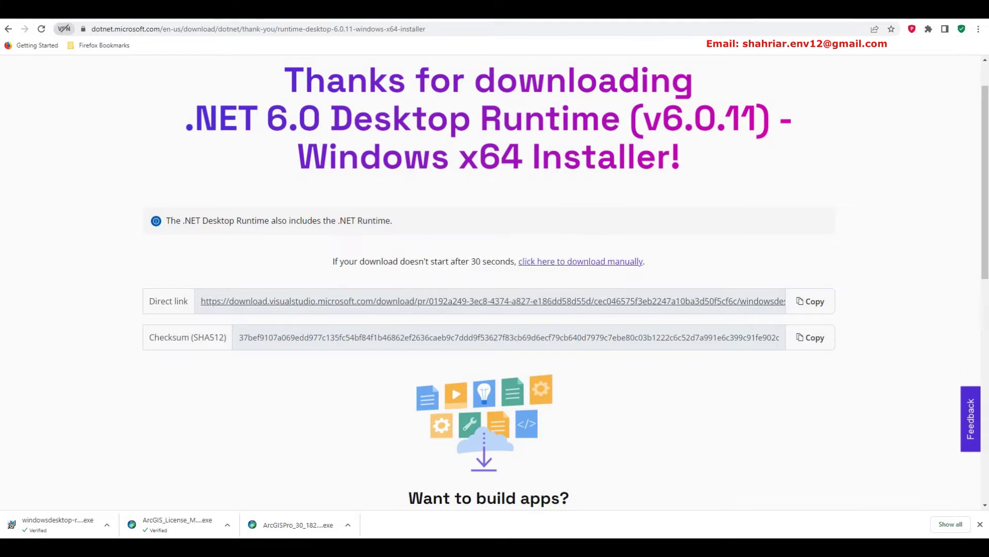
Step: Return to Programs and Features and uninstall ArcGIS Indoors for Pro
key(alt+Tab)
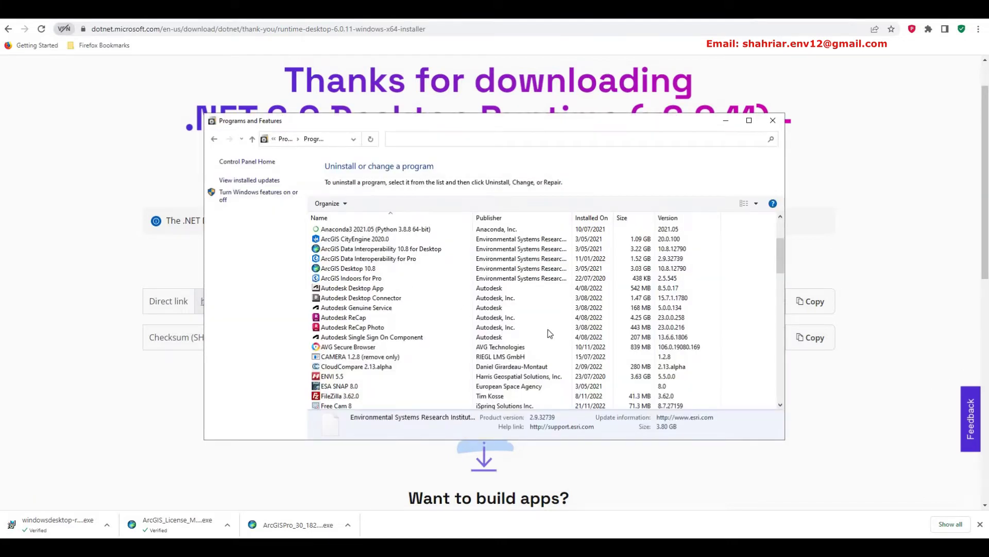
right_click(365, 278)
click(394, 283)
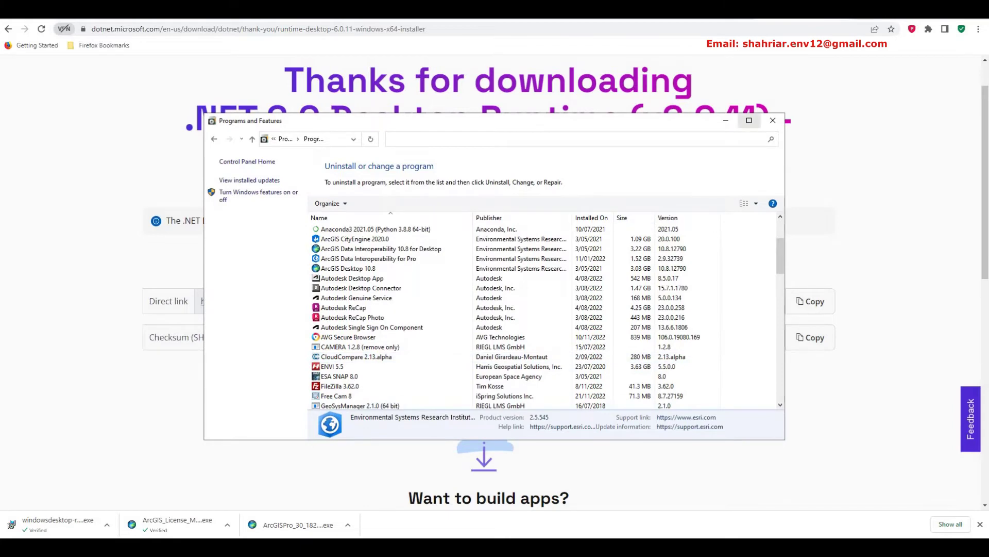
Step: Show the downloaded ArcGIS Pro installer in the Downloads folder and run ArcGISPro_30_182209 as administrator
click(278, 519)
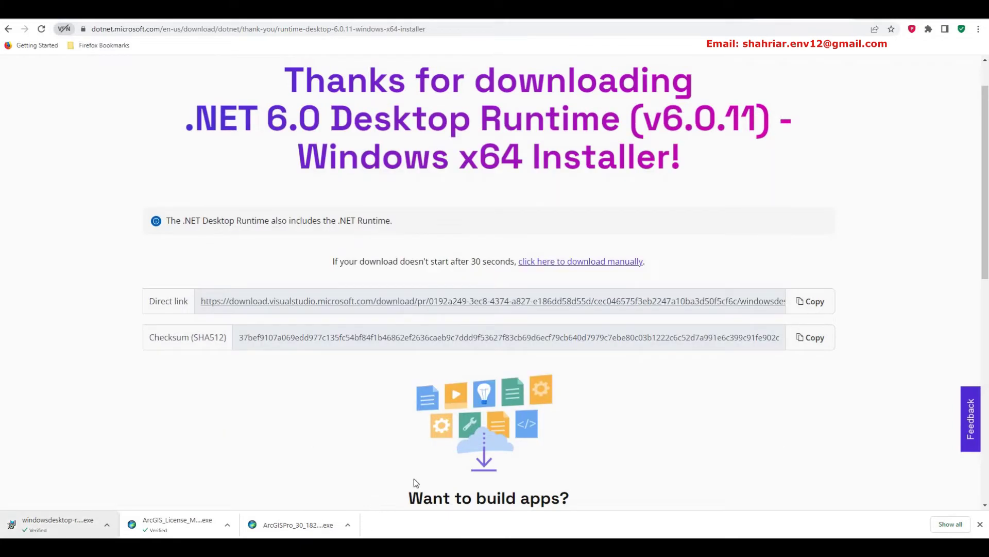
click(348, 525)
click(371, 490)
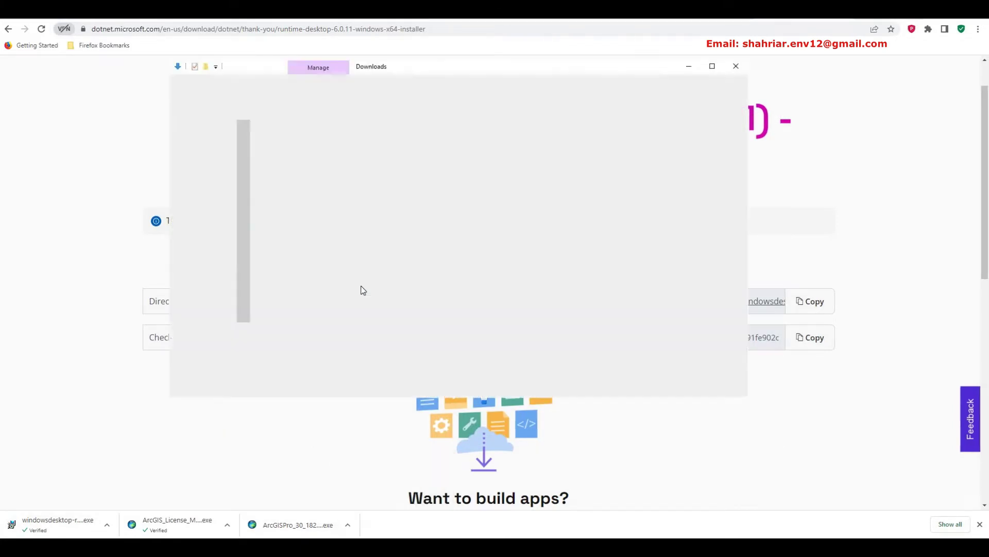
right_click(311, 380)
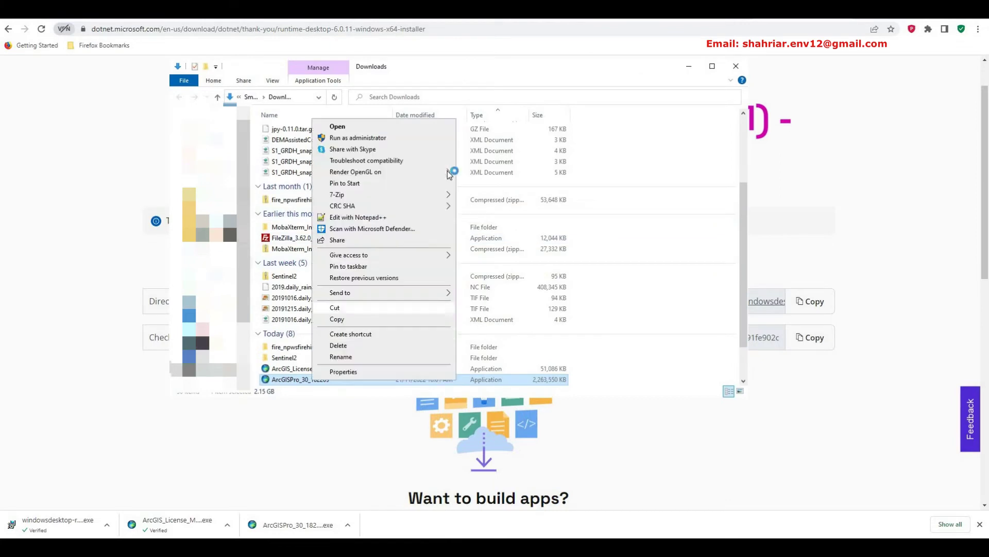
click(353, 137)
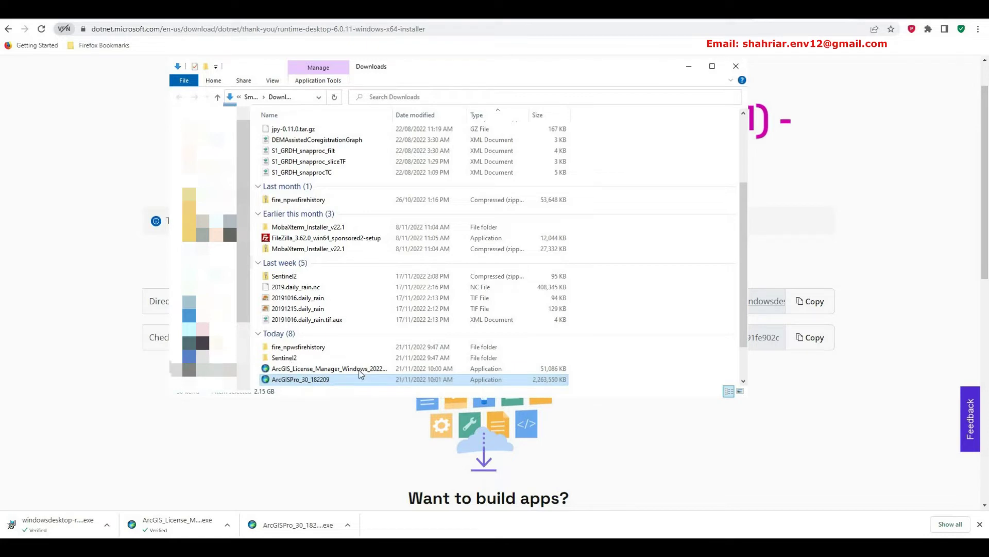
Step: Run the ArcGIS License Manager installer as administrator and extract its files to the default ArcGIS License Manager 2022.0 folder
key(Up)
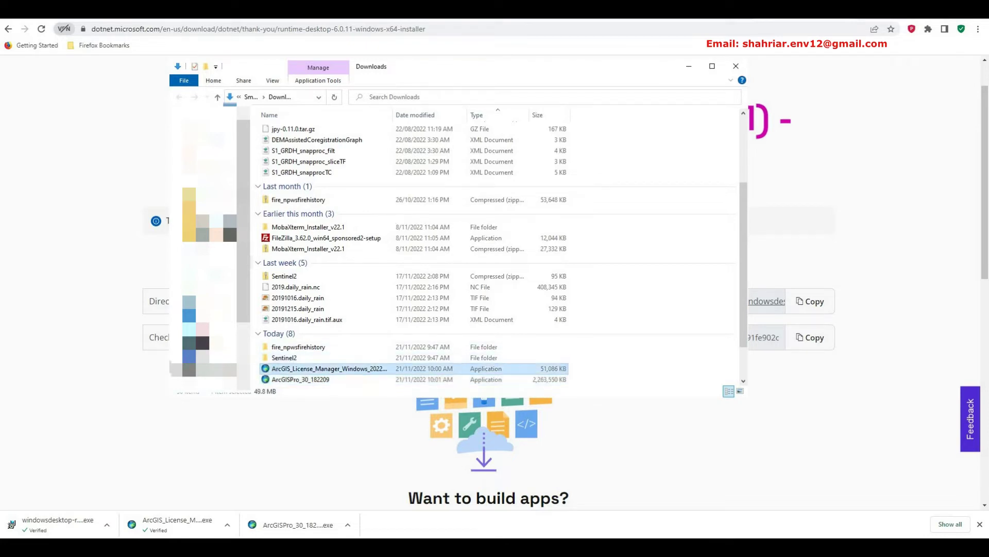
right_click(360, 369)
click(404, 128)
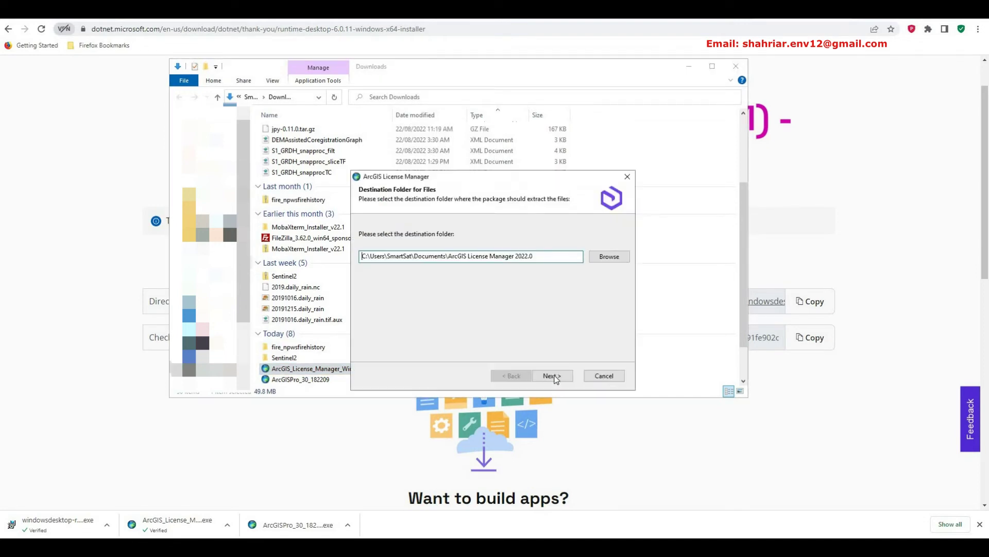
click(551, 376)
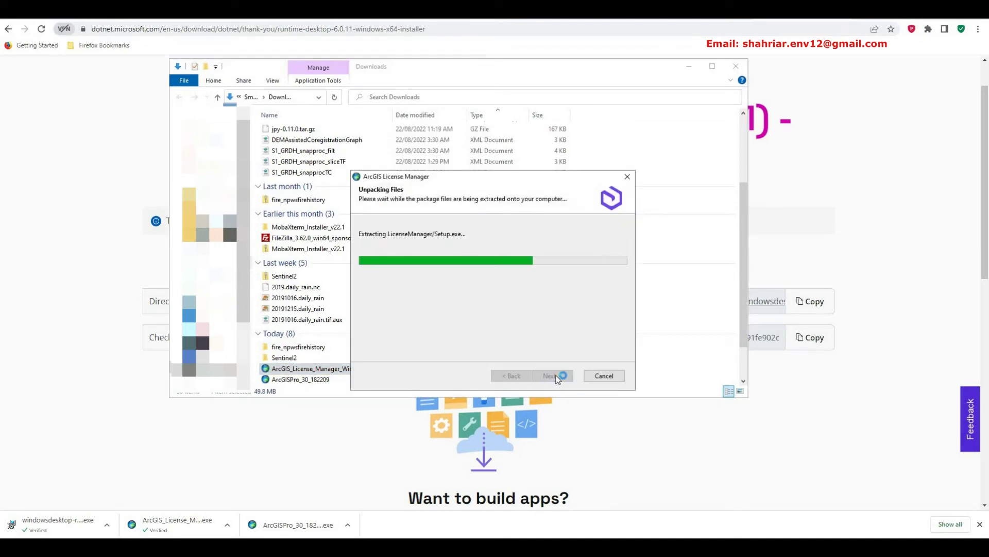
click(560, 376)
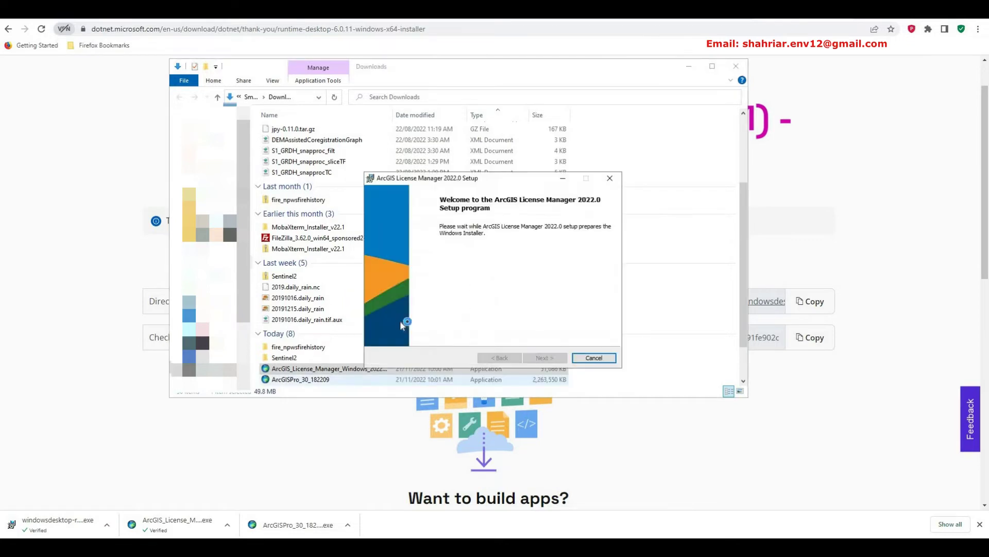
Step: Accept the master agreement and install ArcGIS License Manager 2022.0 to C:\Program Files\ArcGIS\LicenseManager\, then finish the setup
click(545, 357)
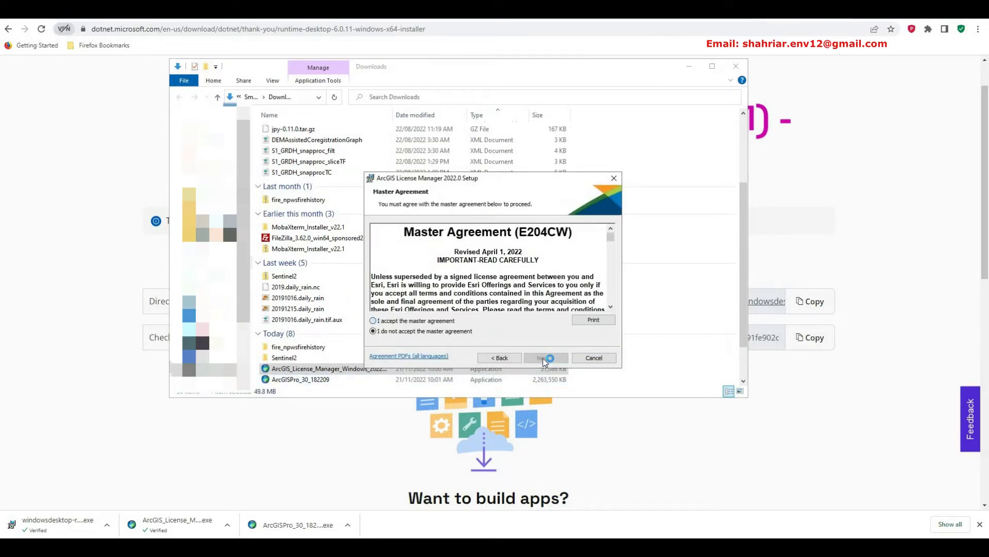
key(alt+a)
click(546, 359)
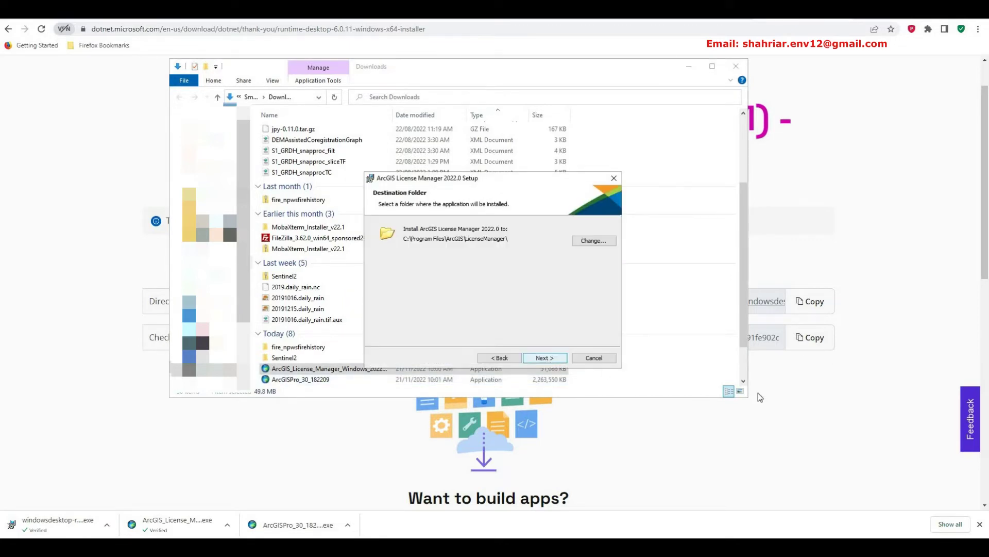
key(Return)
key(Return)
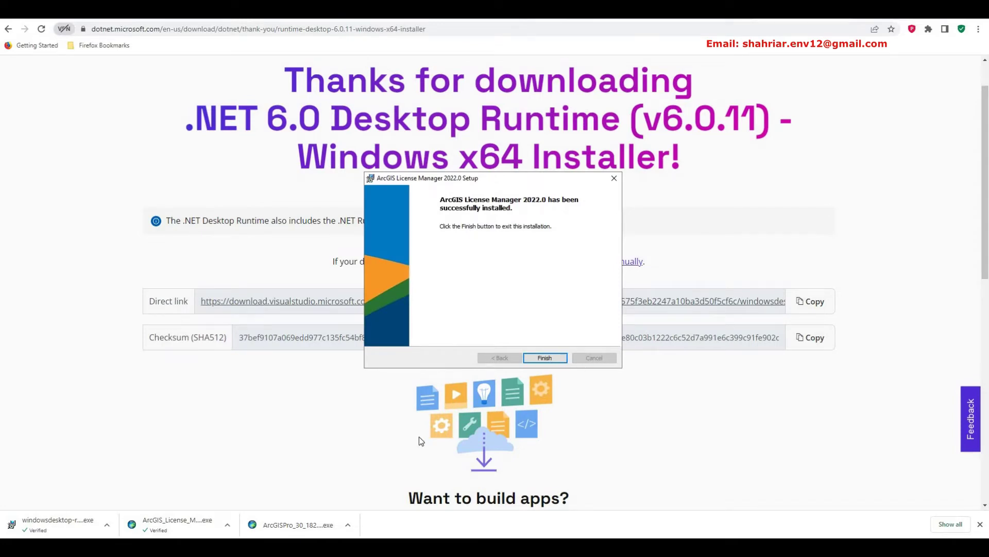
key(Return)
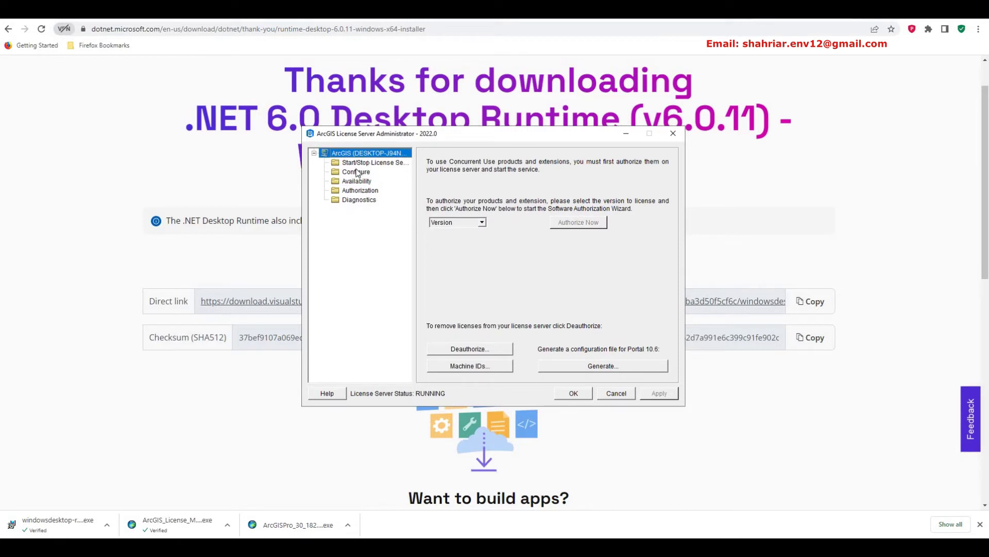
Step: Review the license service, availability and authorization pages of ArcGIS License Server Administrator 2022.0, and close it
key(Down)
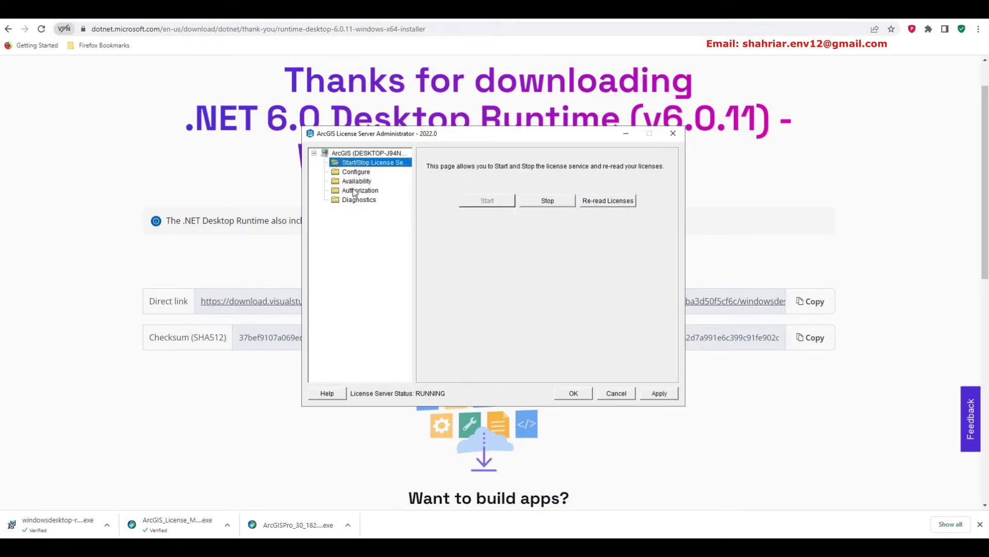
key(Down)
key(Down)
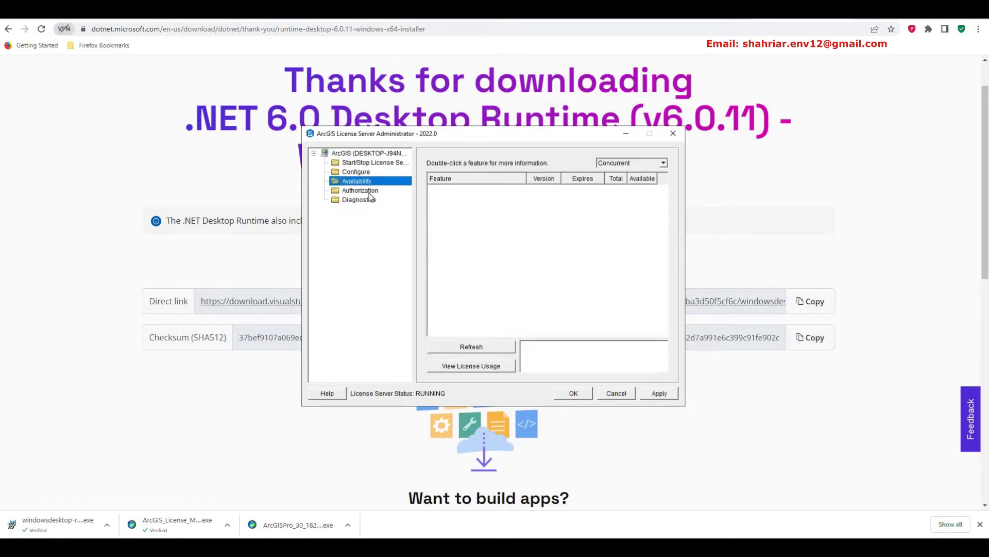
key(Down)
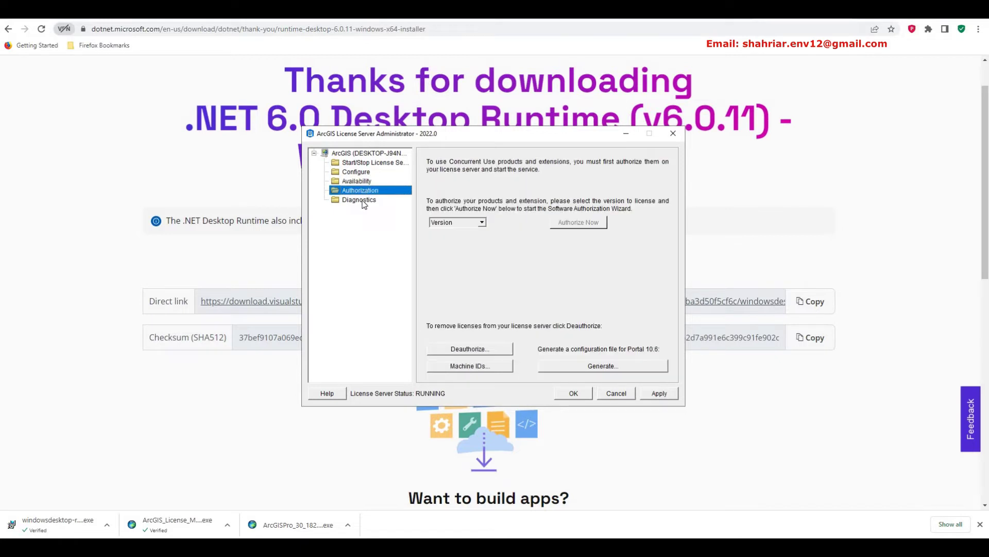
click(673, 134)
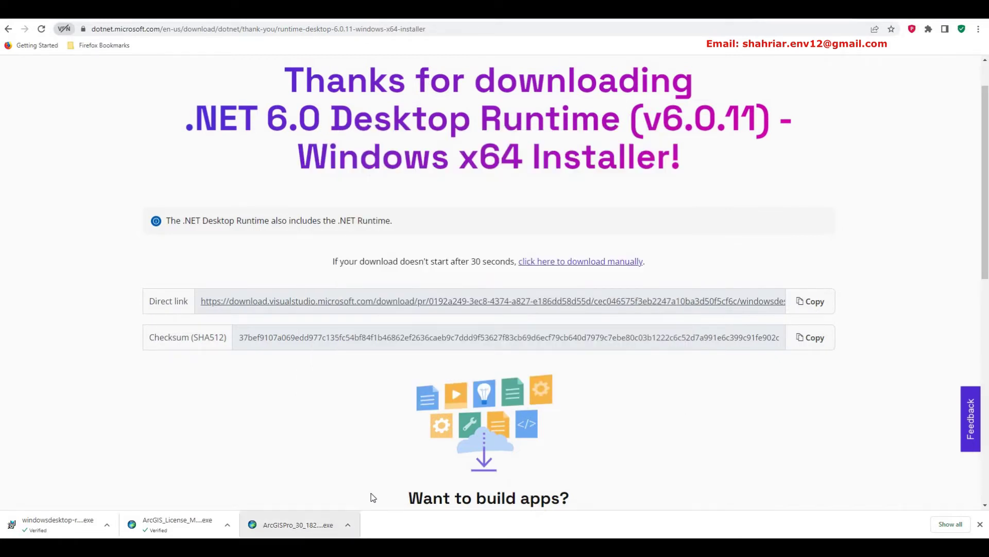
Step: Find windowsdesktop-runtime-6.0.11-win-x64 in the Downloads folder and install Microsoft Windows Desktop Runtime 6.0.11 (x64)
click(348, 524)
click(380, 488)
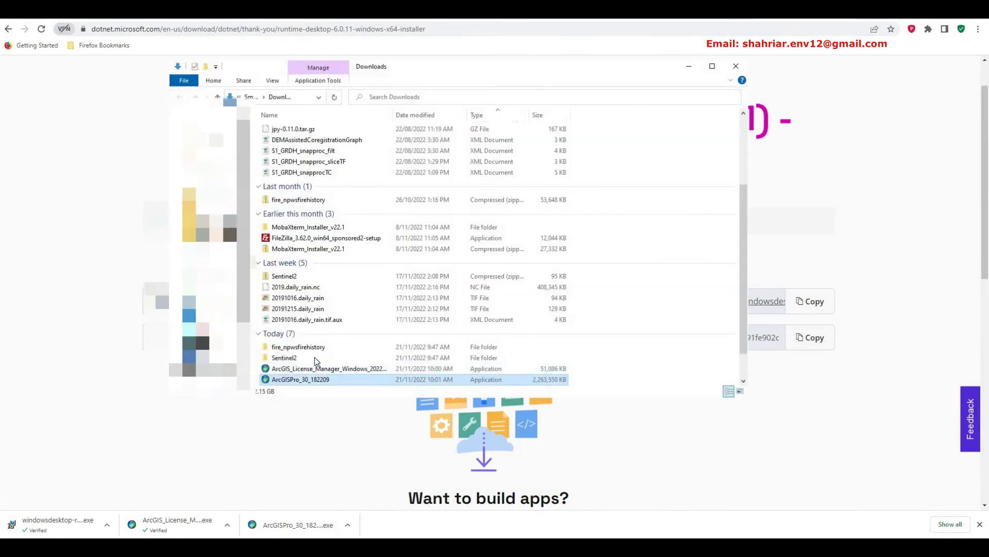
scroll(316, 361, down, 1)
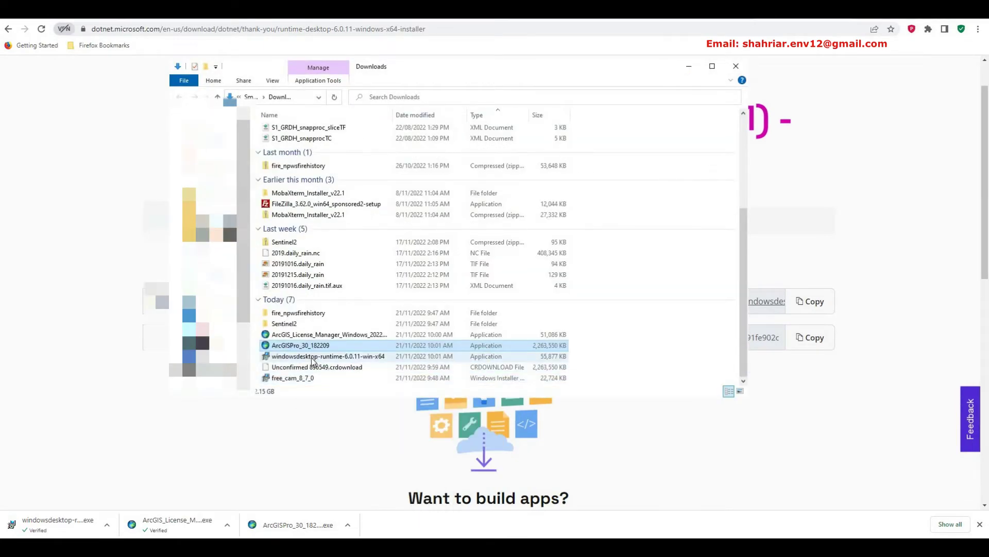
right_click(314, 358)
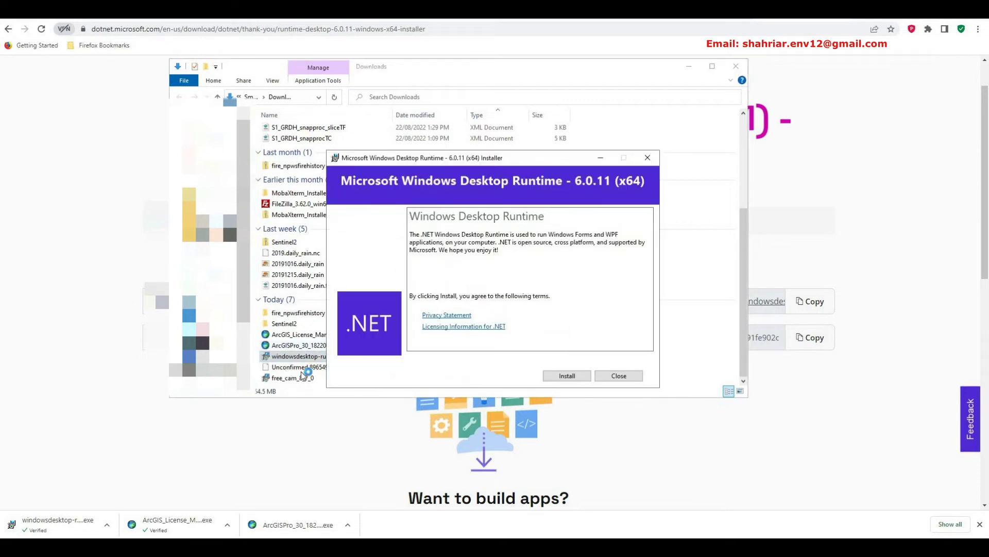
click(567, 375)
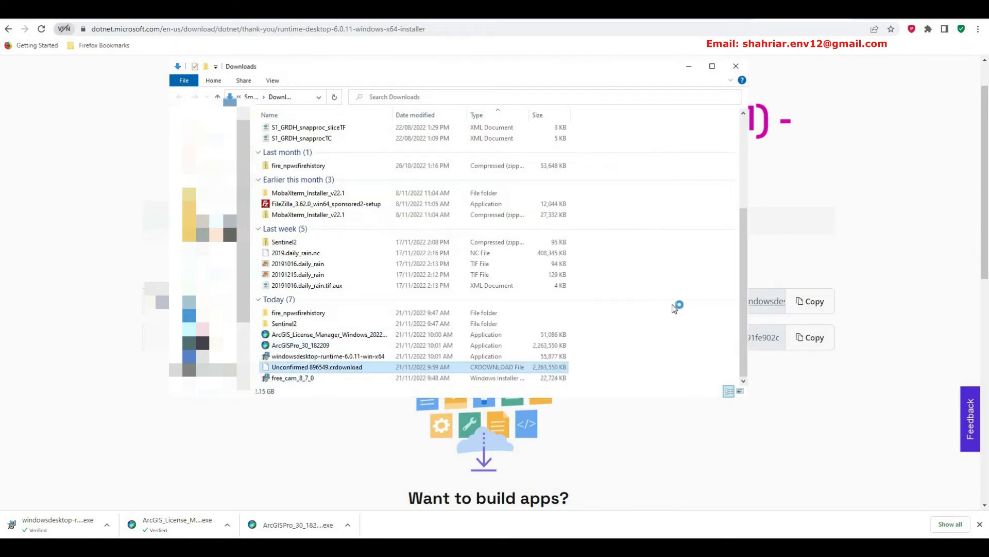
scroll(537, 364, up, 4)
scroll(537, 364, down, 3)
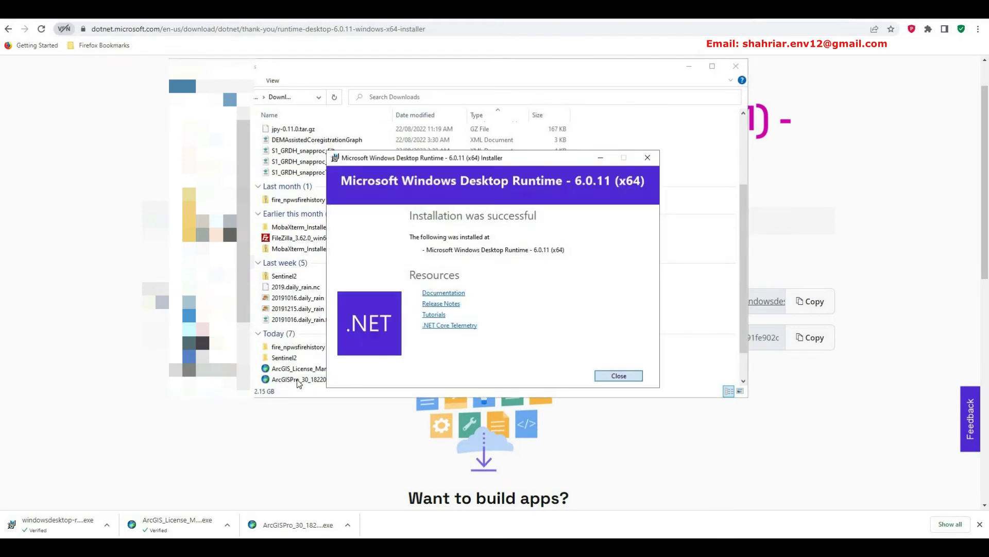
click(619, 375)
Step: Run ArcGISPro_30_182209 as administrator from the Downloads folder, extract its files and launch the ArcGIS Pro setup
double_click(309, 367)
right_click(331, 369)
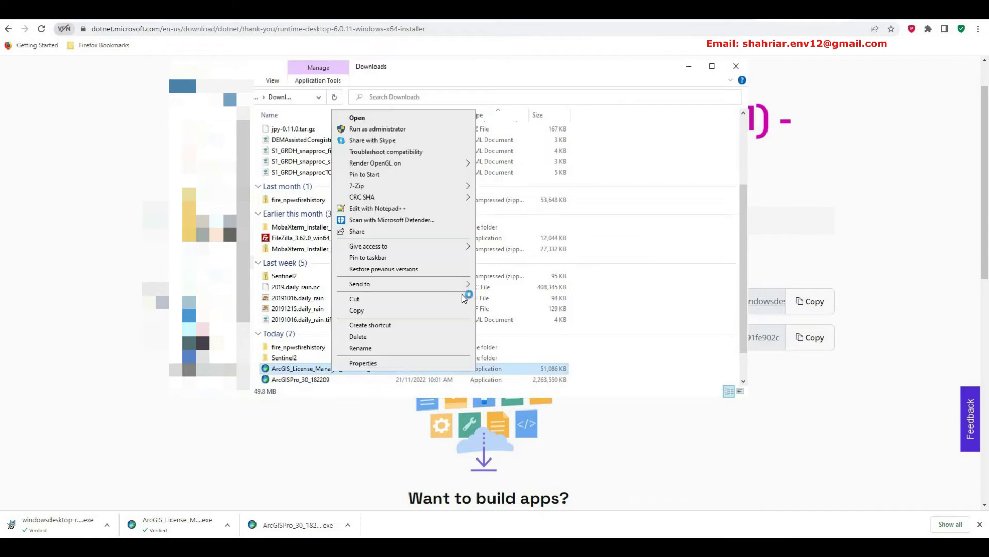
right_click(297, 379)
click(303, 137)
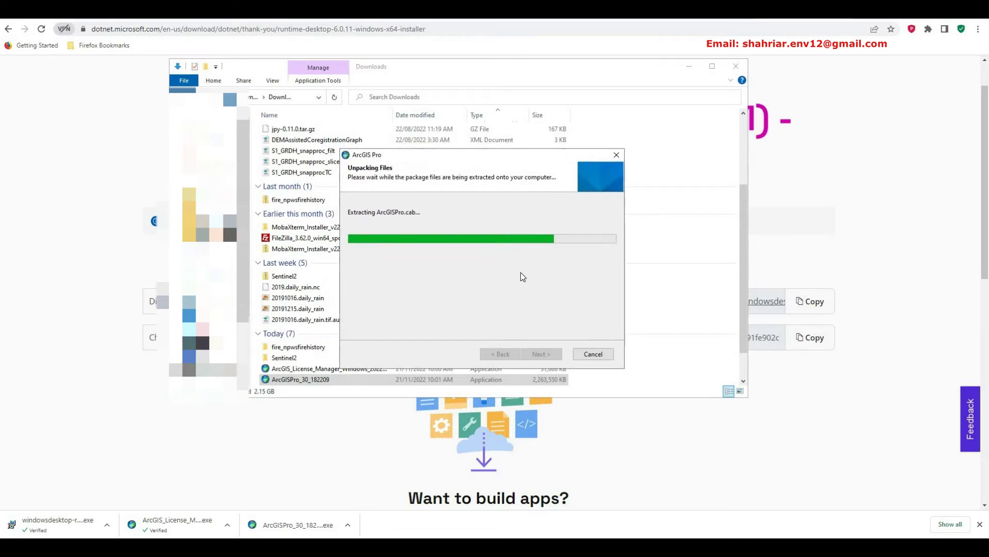
click(554, 375)
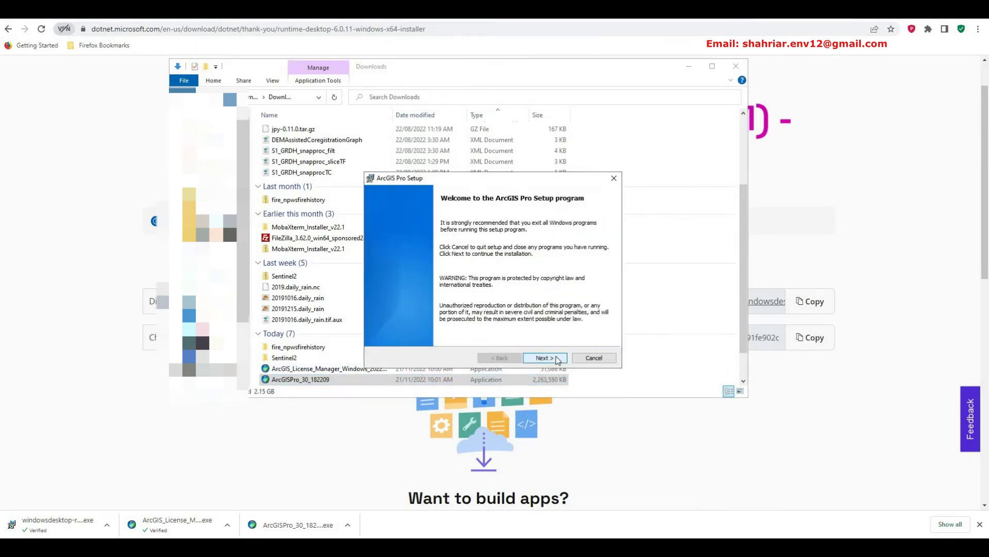
Step: Accept the agreement, install ArcGIS Pro for all users to C:\Program Files\ArcGIS\Pro\, and close the setup with running ArcGIS Pro enabled
click(552, 357)
key(alt+a)
click(555, 357)
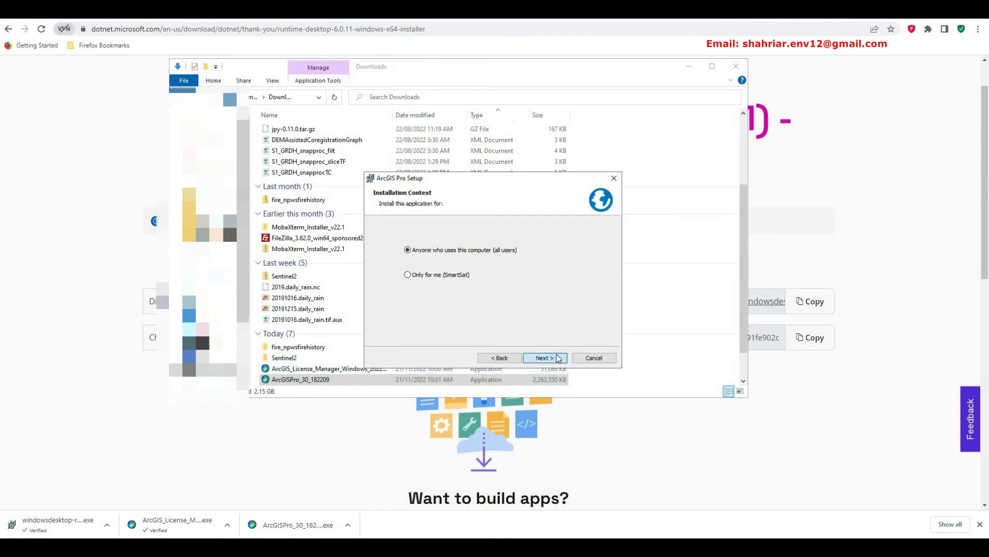
click(559, 357)
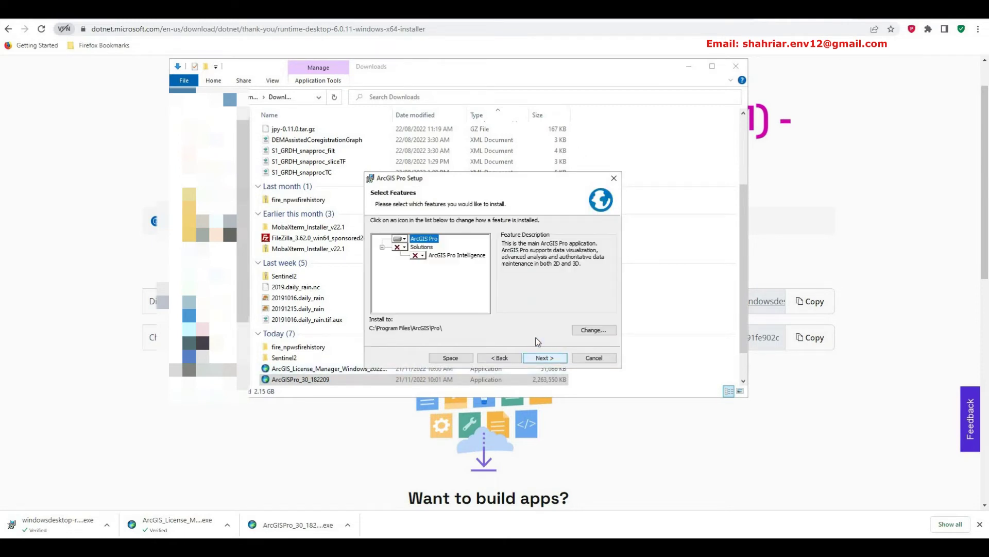
click(552, 359)
click(546, 359)
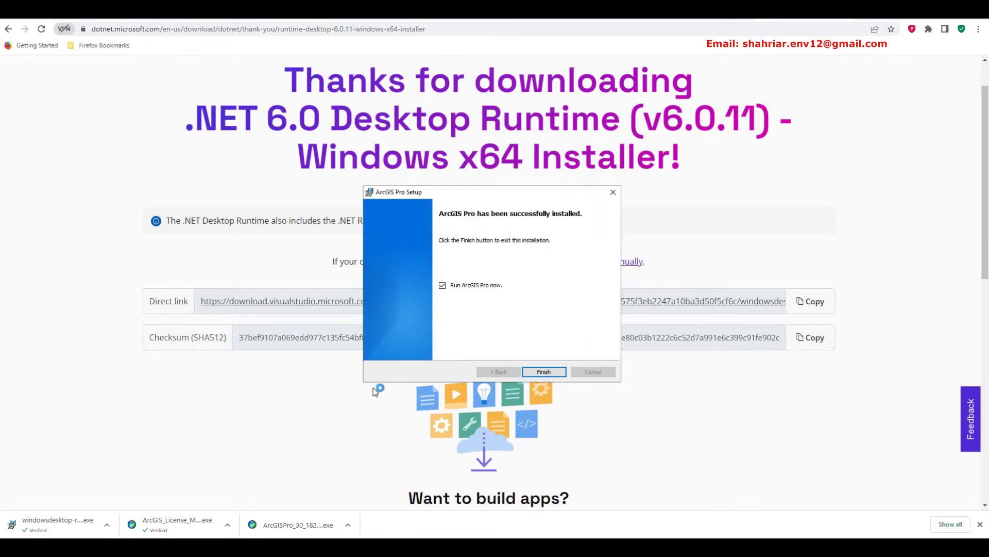
click(613, 192)
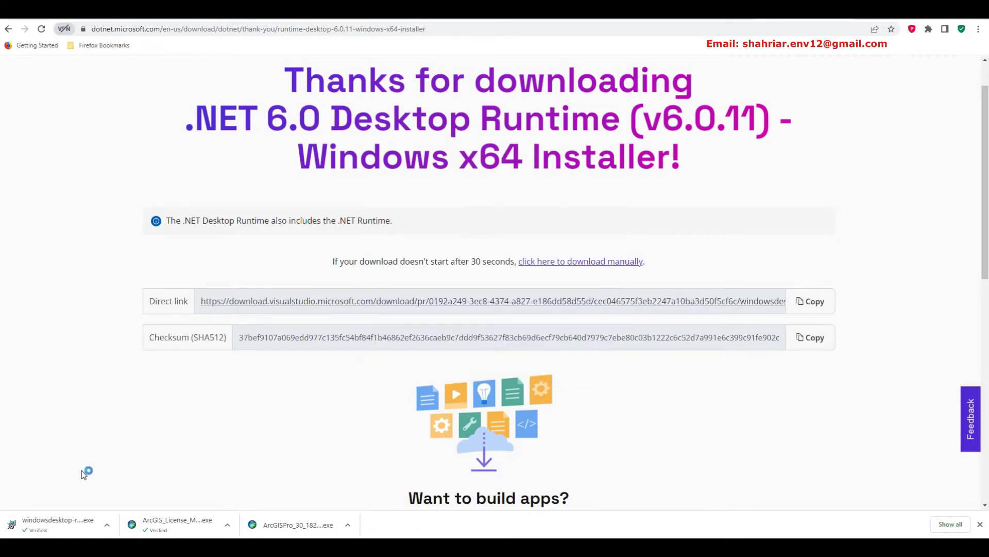
Step: Look through the installed ArcGIS programs in the Windows application list
key(super)
scroll(86, 322, down, 5)
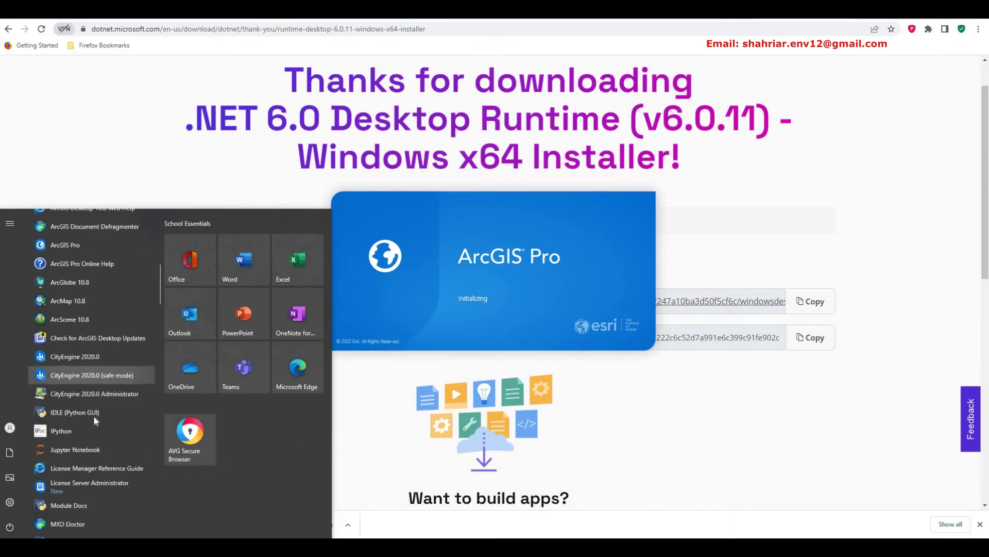
scroll(94, 416, down, 3)
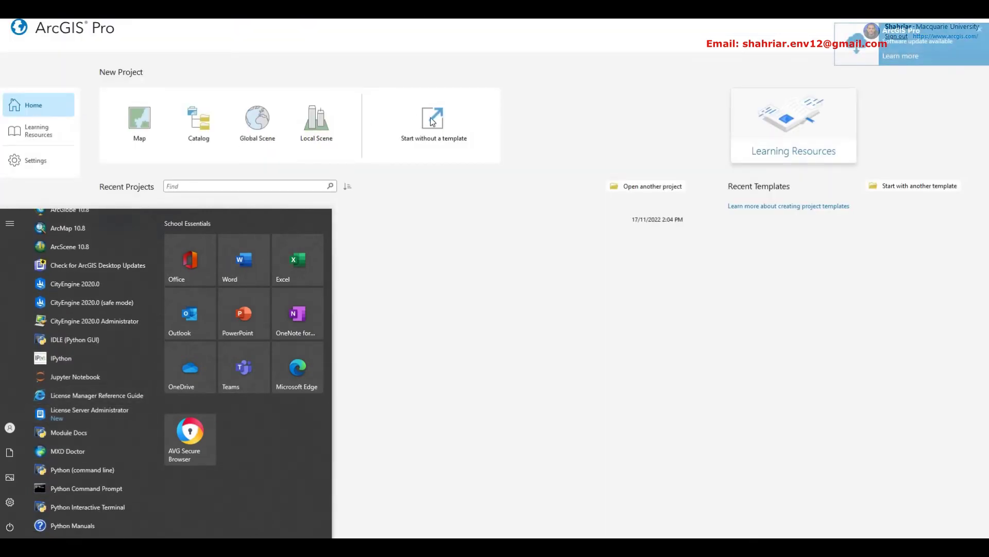
Step: Start ArcGIS Pro without a template and review its version information, single use license levels and licensed Esri extensions
click(432, 118)
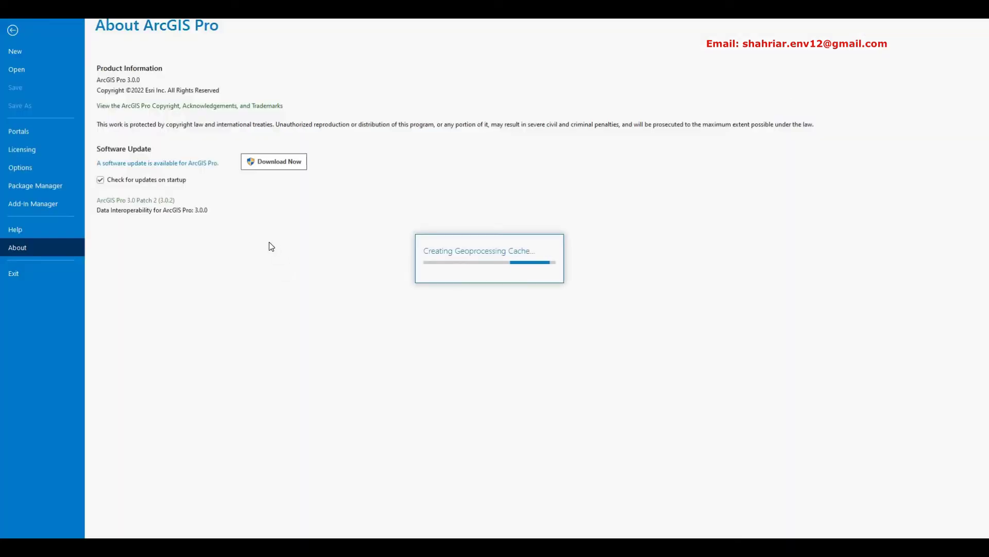
click(32, 154)
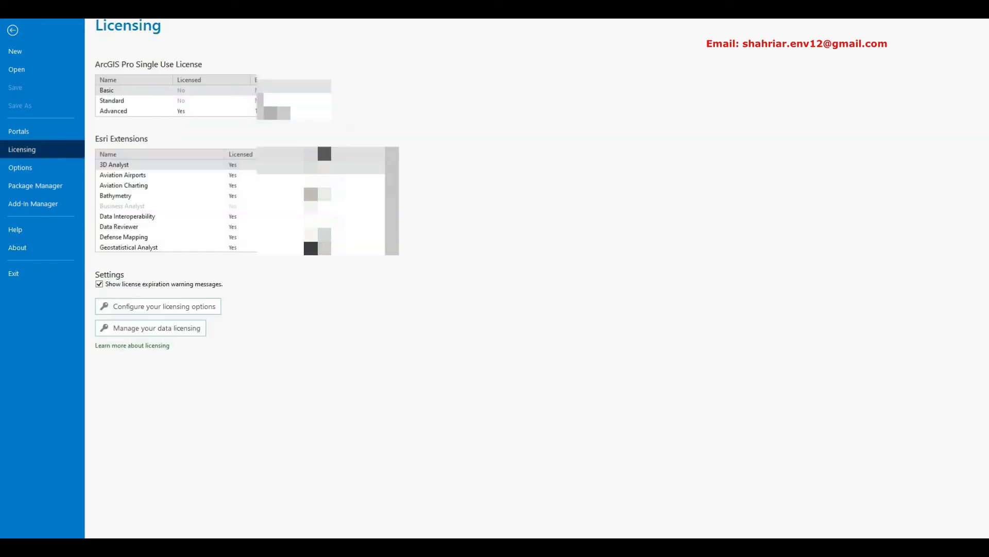
scroll(392, 235, down, 1)
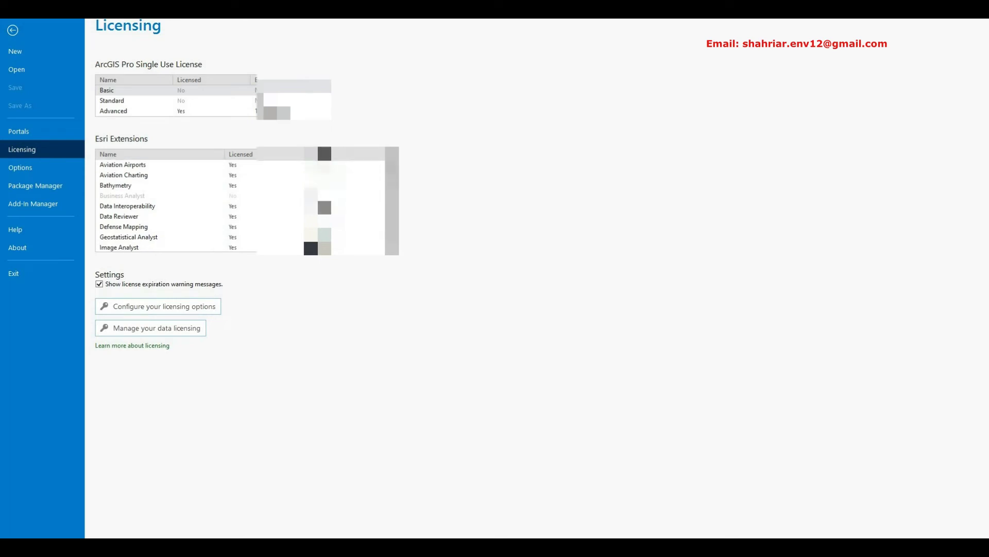
scroll(171, 177, down, 5)
scroll(177, 199, up, 6)
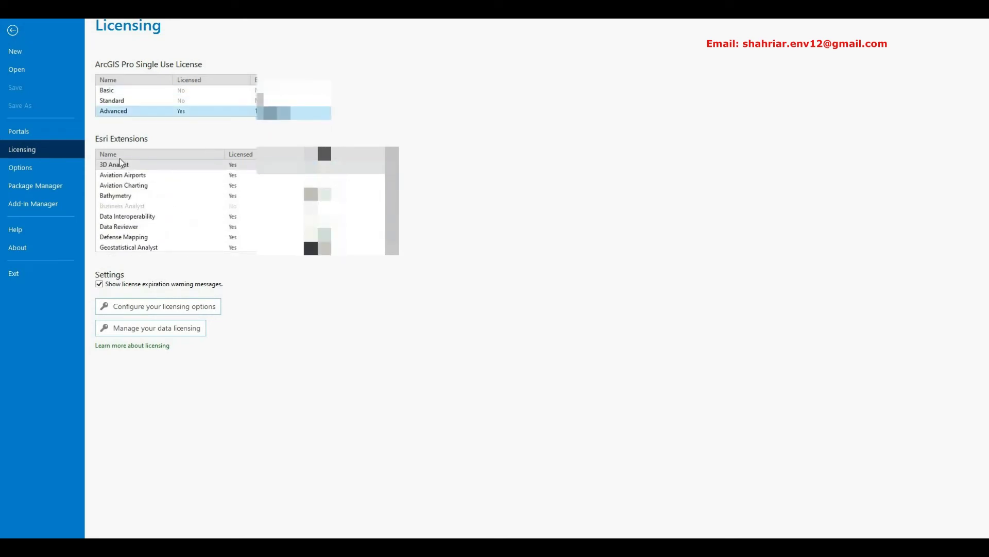
scroll(134, 181, down, 5)
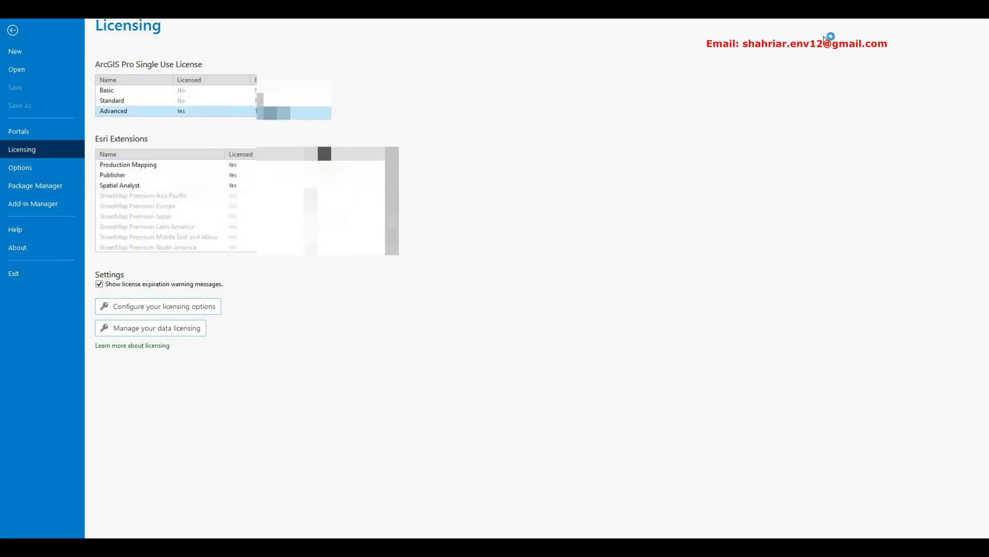